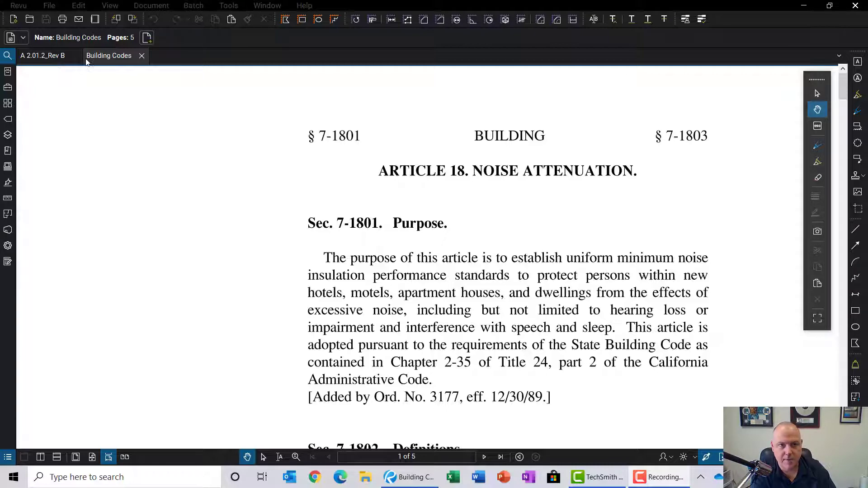
- Go back to the Building Codes document and open the Search panel
{"action": "left_click", "coordinate": [43, 59]}
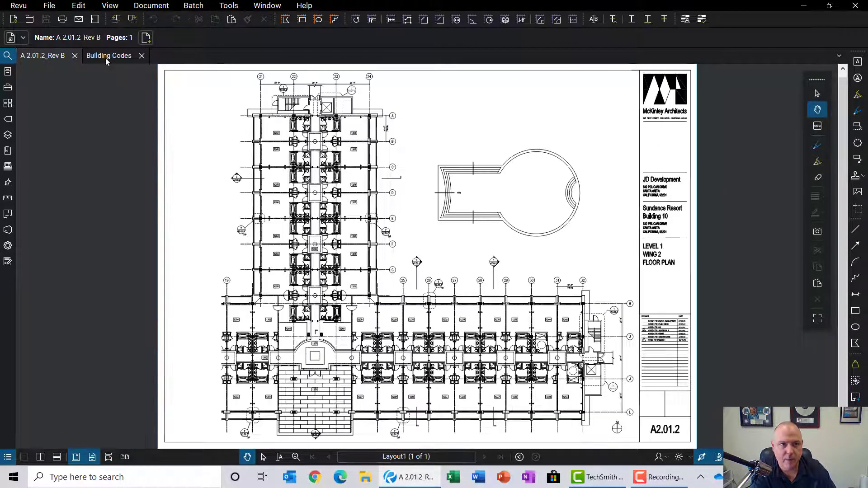
{"action": "left_click", "coordinate": [104, 58]}
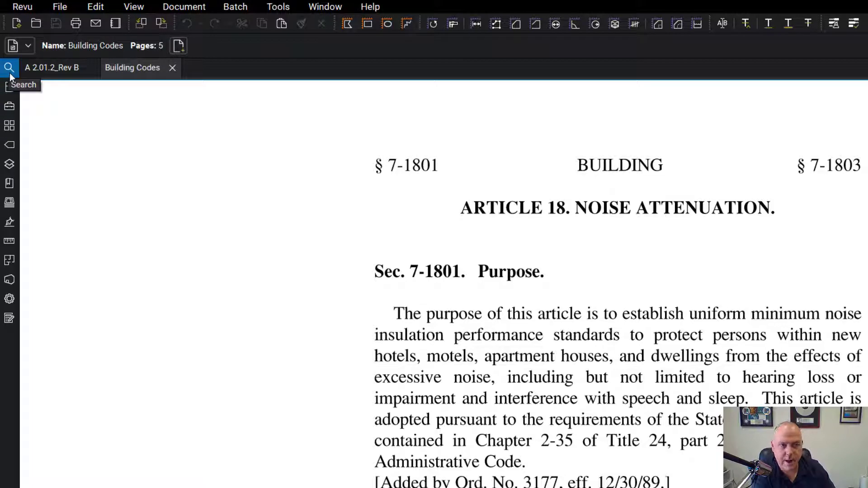
{"action": "left_click", "coordinate": [9, 70]}
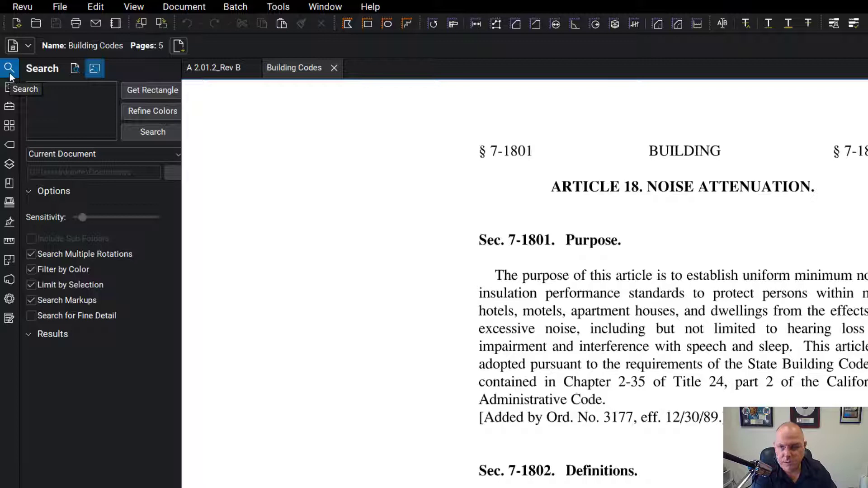
- View the side panel bar's Show/Hide options and close them without changes
{"action": "right_click", "coordinate": [6, 341]}
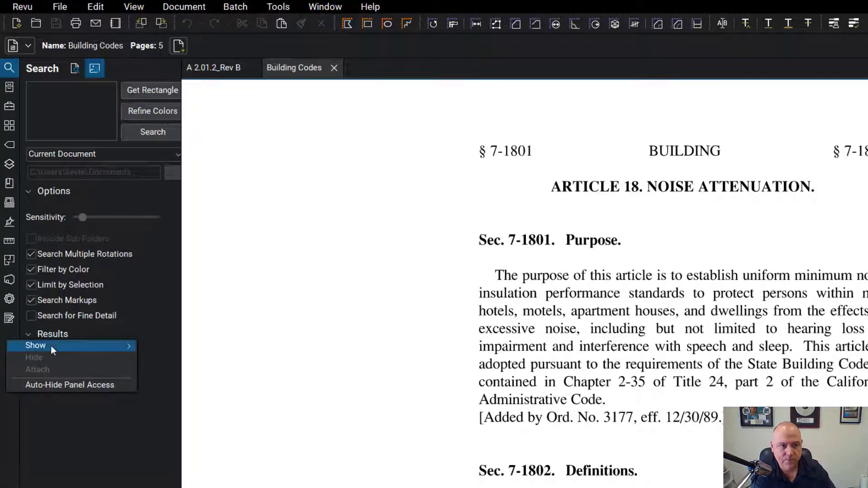
{"action": "mouse_move", "coordinate": [51, 350]}
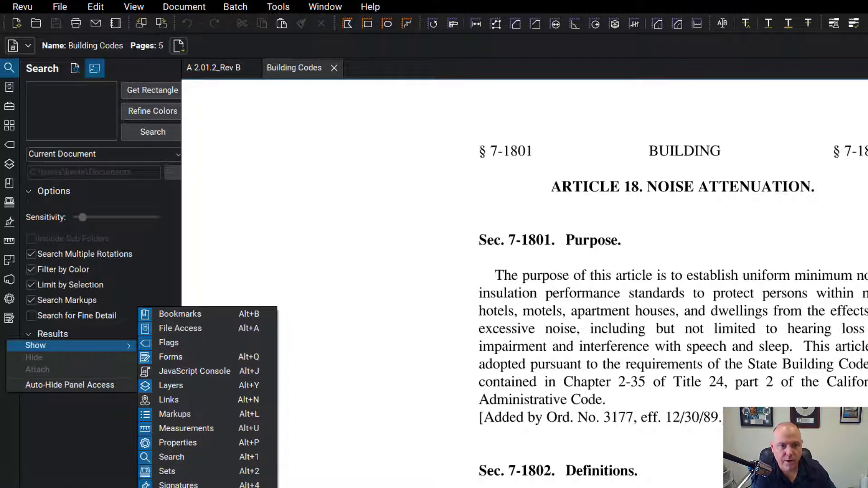
{"action": "left_click", "coordinate": [215, 273]}
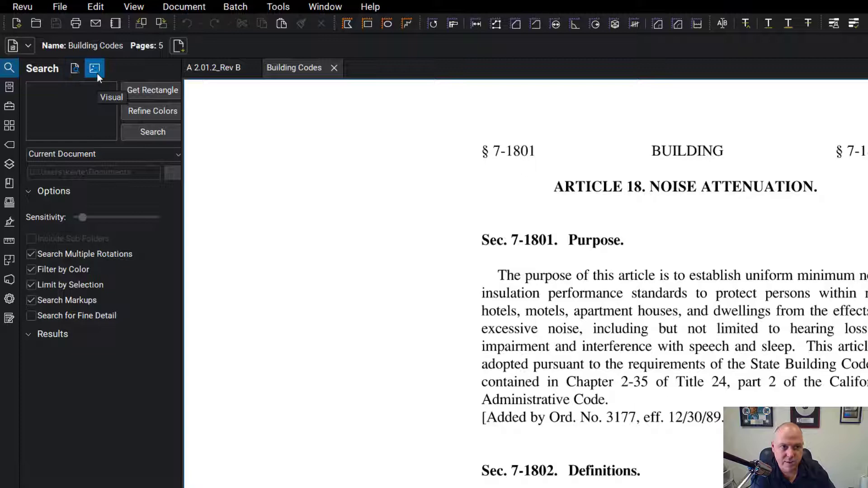
- Run a text search for 'cnel' in Building Codes.pdf, returning 8 results on pages 1 and 3
{"action": "left_click", "coordinate": [76, 69]}
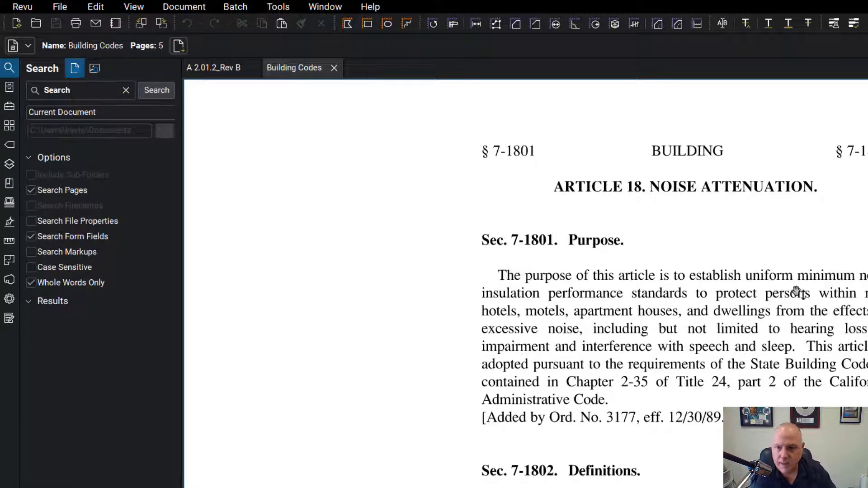
{"action": "scroll", "coordinate": [866, 333], "scroll_direction": "down", "scroll_amount": 3}
{"action": "scroll", "coordinate": [866, 334], "scroll_direction": "down", "scroll_amount": 3}
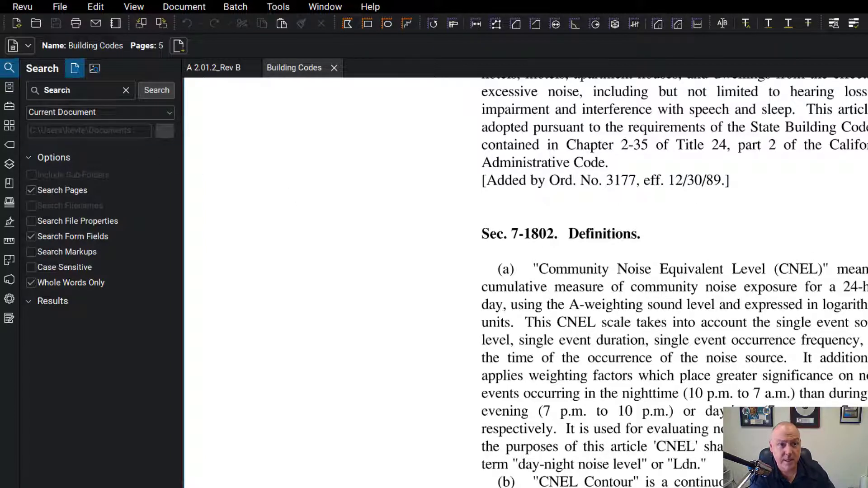
{"action": "left_click", "coordinate": [73, 90]}
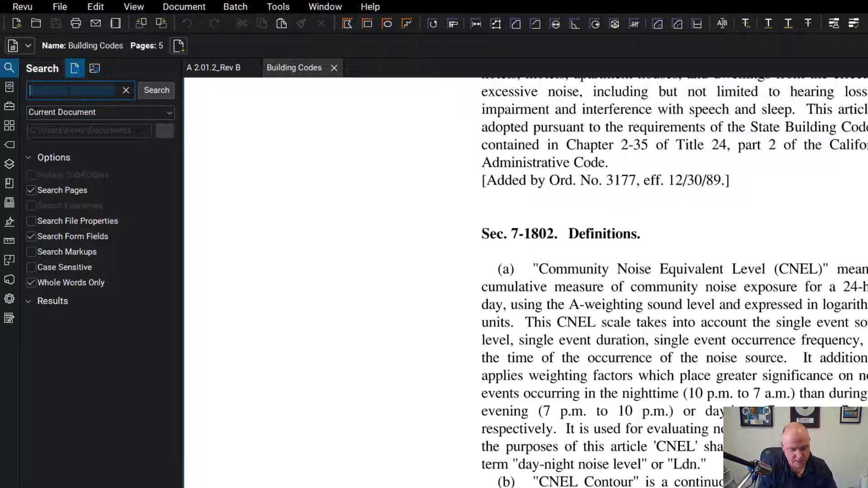
{"action": "type", "text": "cnel"}
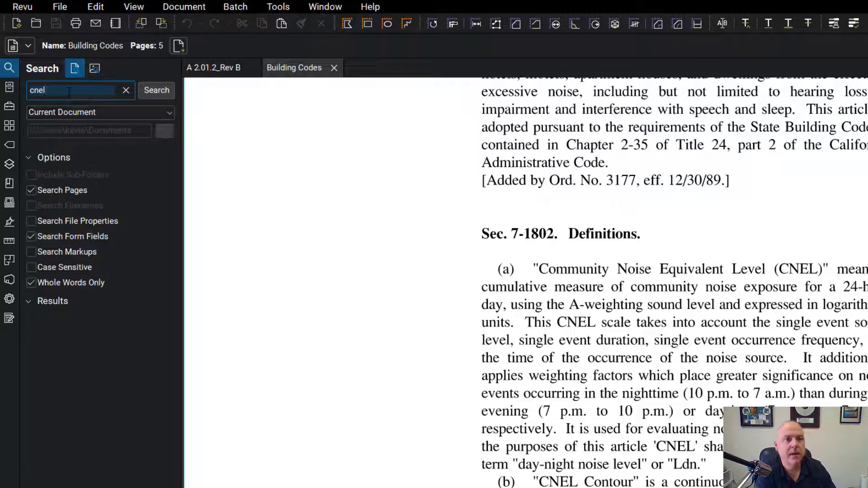
{"action": "left_click", "coordinate": [159, 91]}
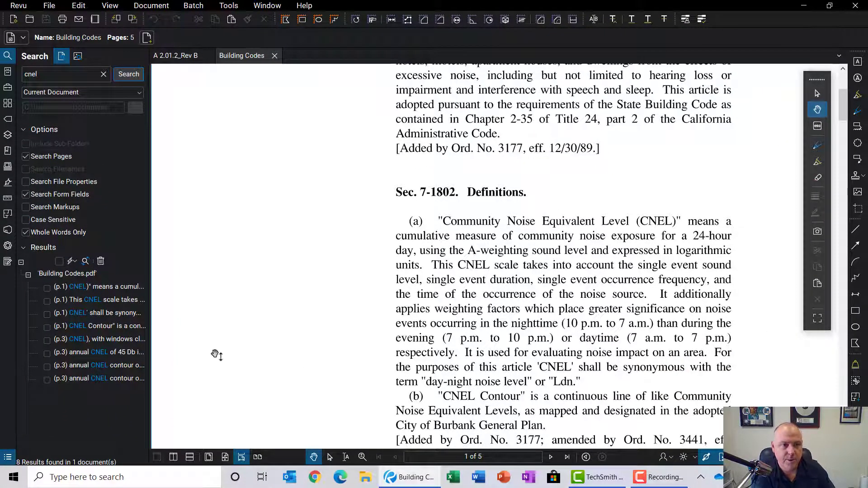
- Preview the first two CNEL matches, then check all eight results
{"action": "left_click", "coordinate": [81, 290]}
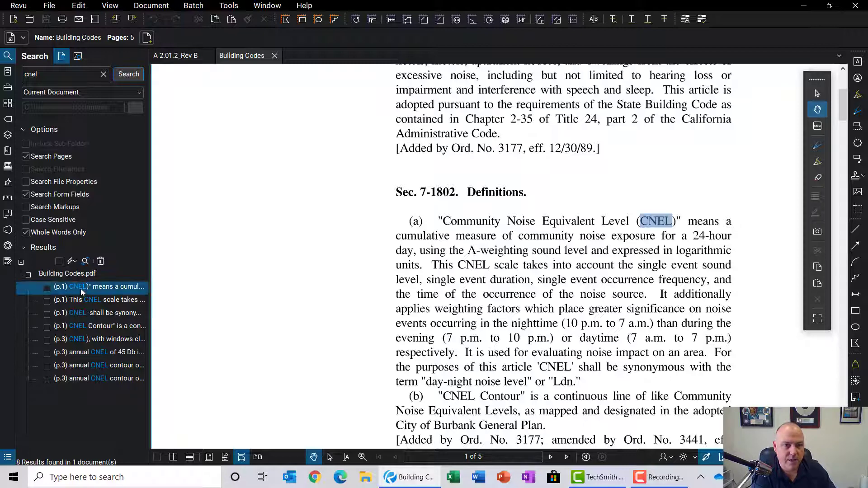
{"action": "left_click", "coordinate": [108, 299]}
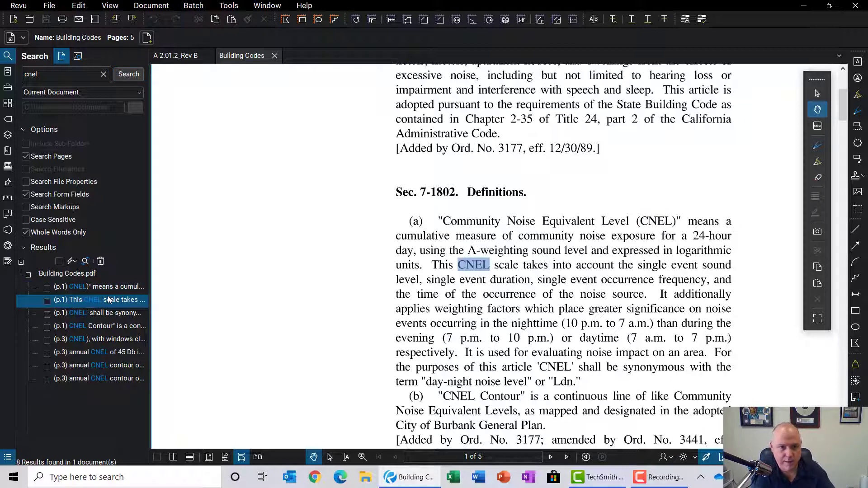
{"action": "left_click", "coordinate": [47, 288]}
{"action": "left_click", "coordinate": [47, 301]}
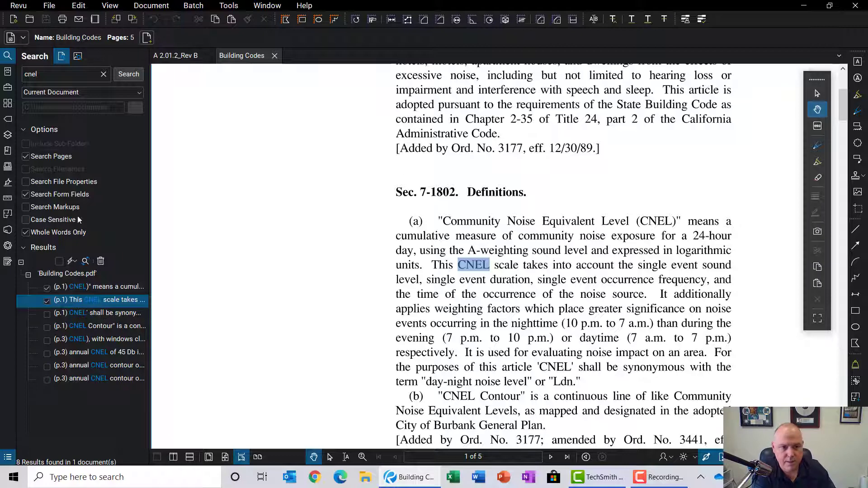
{"action": "left_click", "coordinate": [59, 261]}
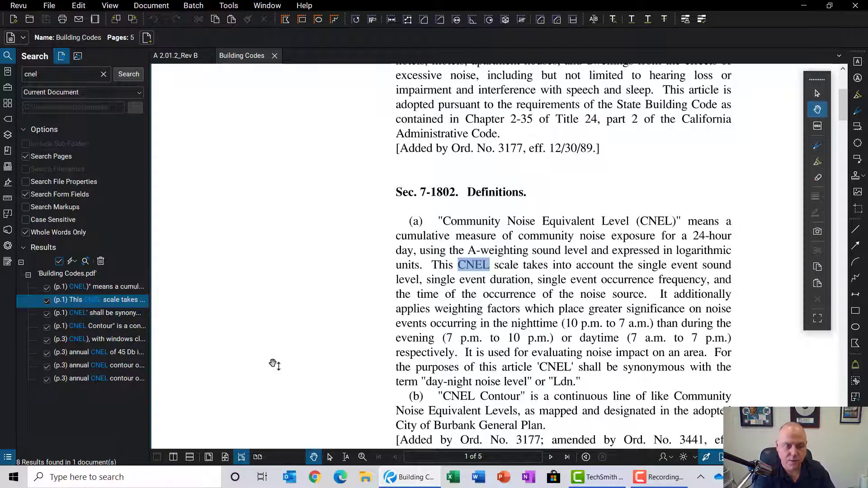
- Highlight all checked CNEL matches in yellow and scroll through the pages to review them
{"action": "left_click", "coordinate": [72, 262]}
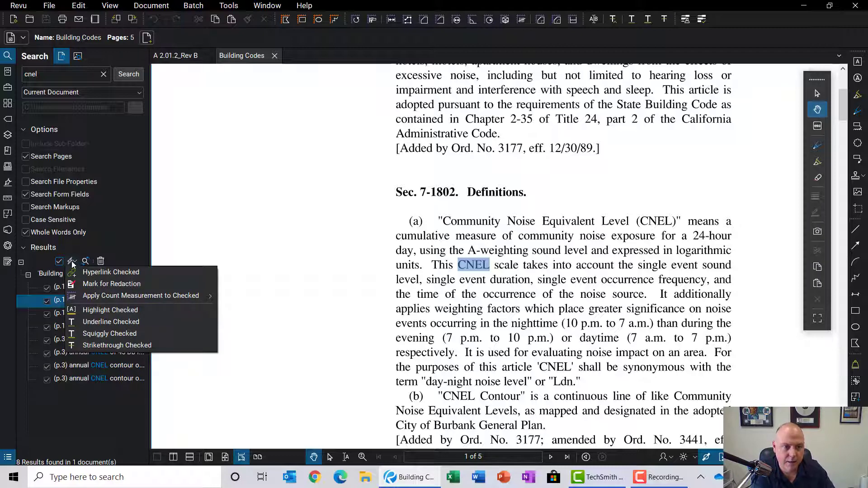
{"action": "left_click", "coordinate": [110, 311]}
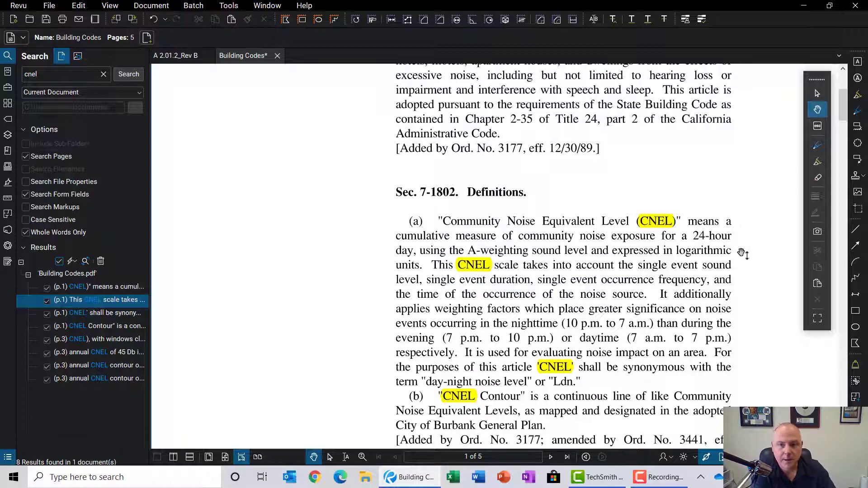
{"action": "left_click", "coordinate": [70, 264]}
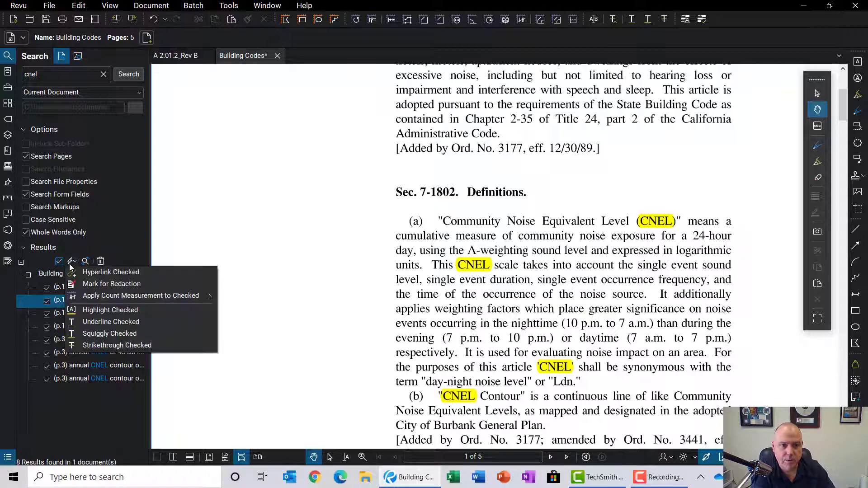
{"action": "left_click", "coordinate": [287, 291]}
{"action": "scroll", "coordinate": [736, 315], "scroll_direction": "down", "scroll_amount": 9}
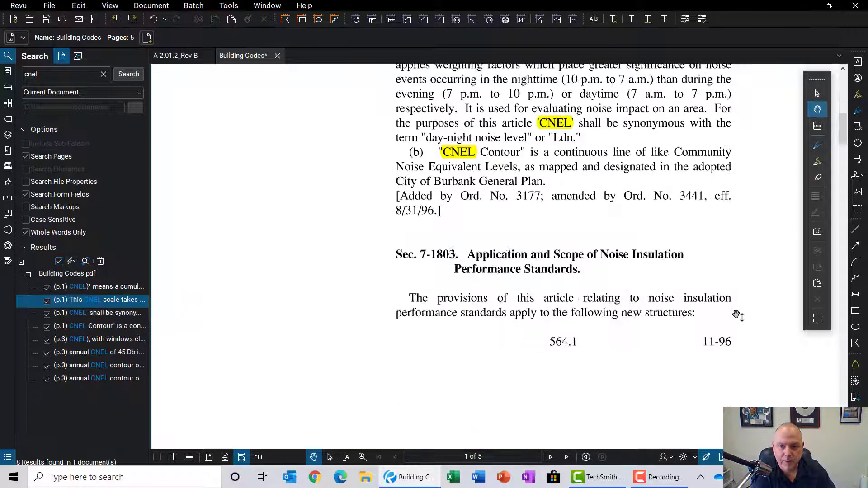
{"action": "scroll", "coordinate": [736, 315], "scroll_direction": "down", "scroll_amount": 15}
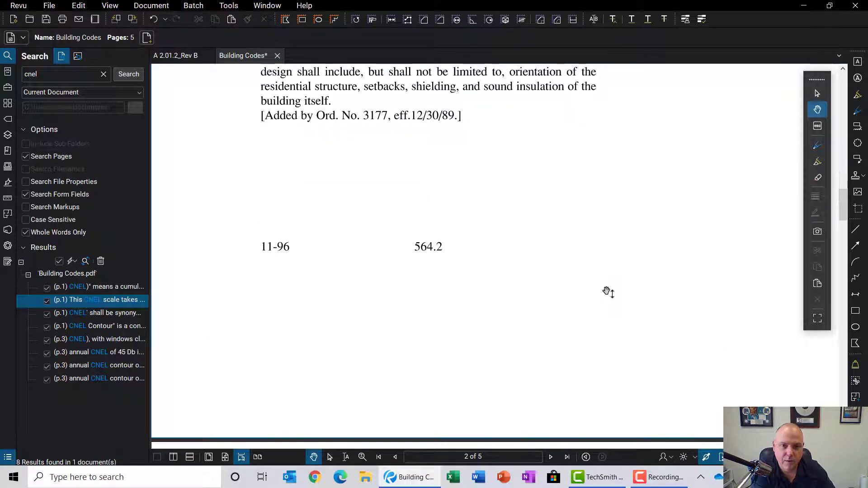
{"action": "scroll", "coordinate": [608, 291], "scroll_direction": "down", "scroll_amount": 8}
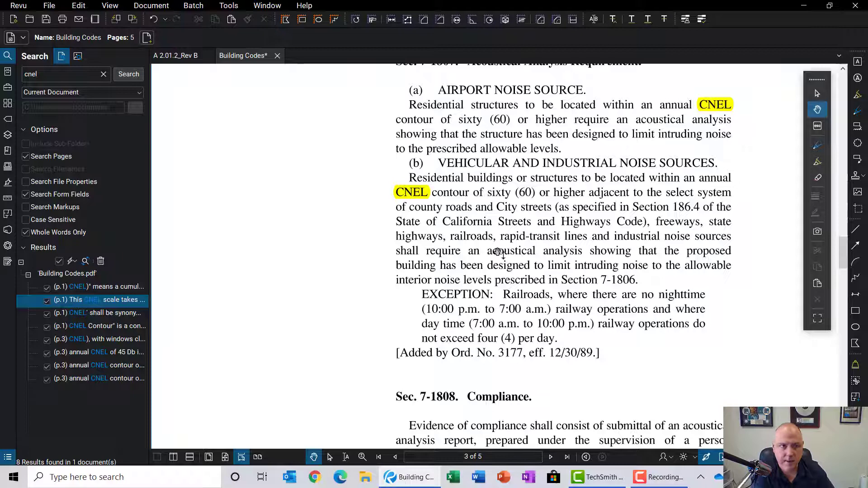
- Switch to the A 2.01.2_Rev B floor plan and hide the Search panel
{"action": "left_click", "coordinate": [173, 57]}
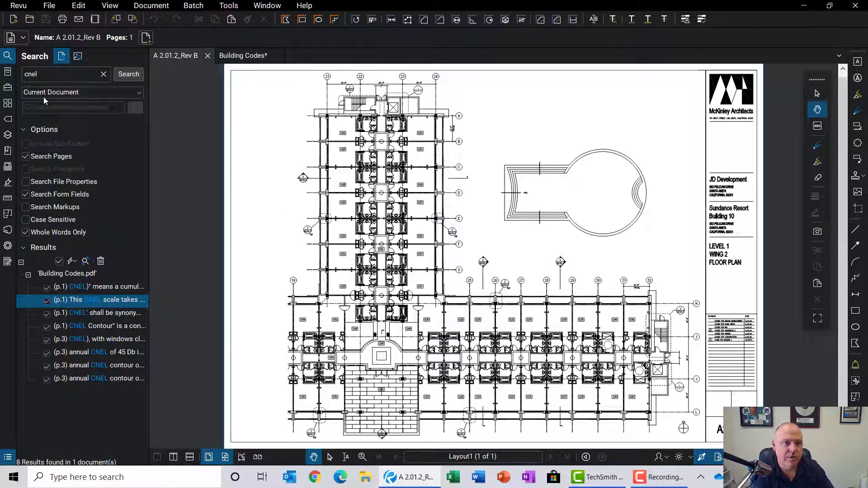
{"action": "left_click", "coordinate": [4, 56]}
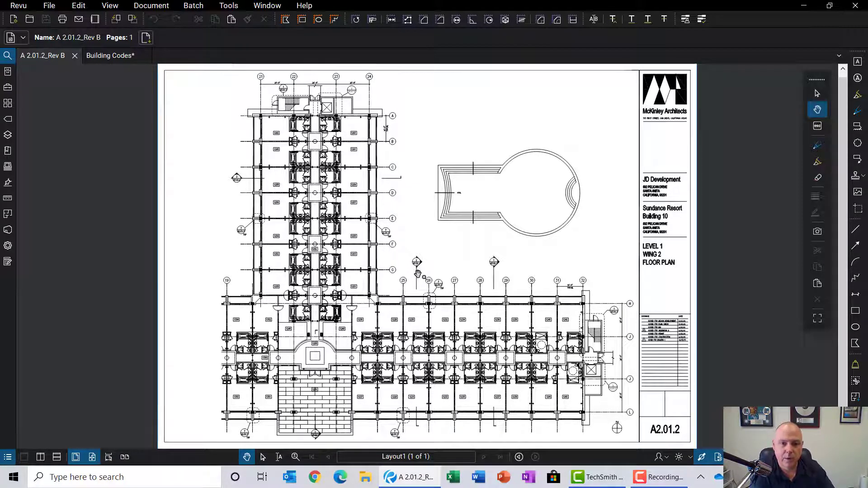
{"action": "left_click_drag", "start_coordinate": [418, 274], "coordinate": [458, 244]}
{"action": "scroll", "coordinate": [457, 243], "scroll_direction": "up", "scroll_amount": 5}
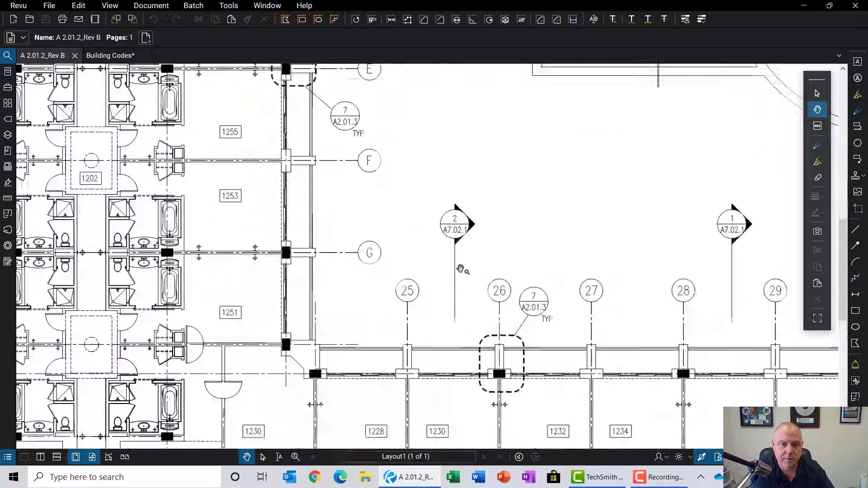
{"action": "scroll", "coordinate": [336, 245], "scroll_direction": "down", "scroll_amount": 3}
{"action": "scroll", "coordinate": [552, 295], "scroll_direction": "down", "scroll_amount": 2}
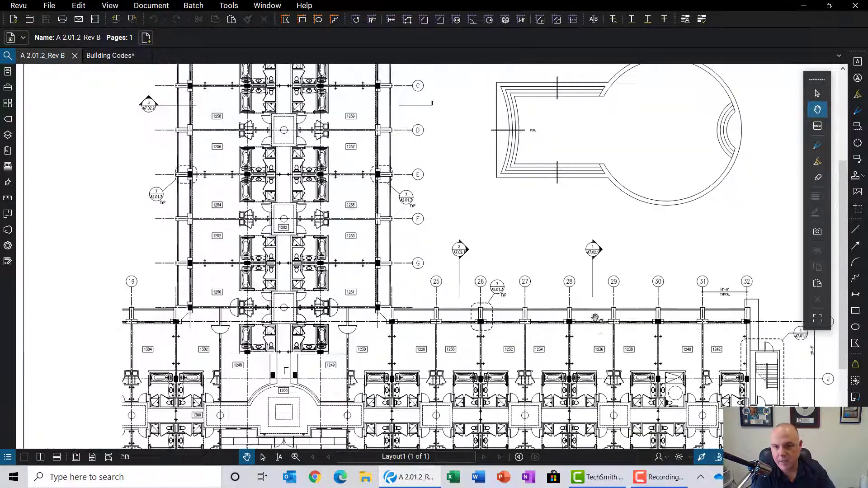
- Center the view on the guest bathrooms of units 1228–1238, with the Search panel reopened
{"action": "left_click_drag", "start_coordinate": [590, 281], "coordinate": [585, 246]}
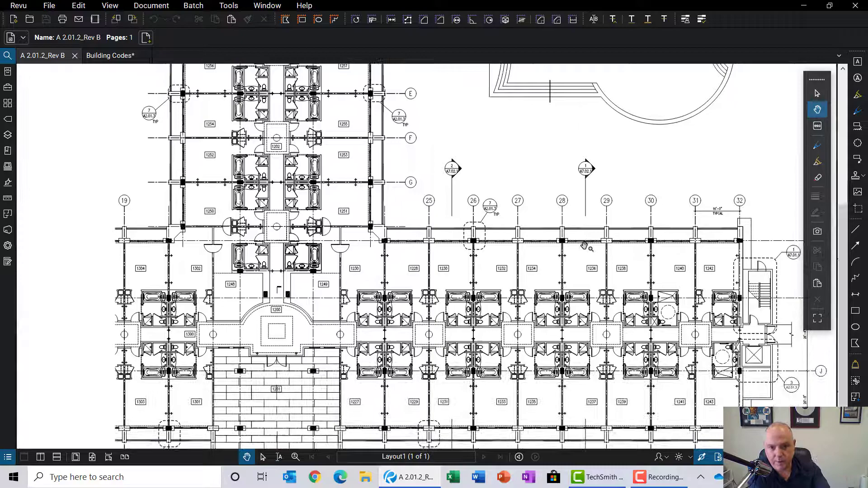
{"action": "scroll", "coordinate": [558, 246], "scroll_direction": "up", "scroll_amount": 2}
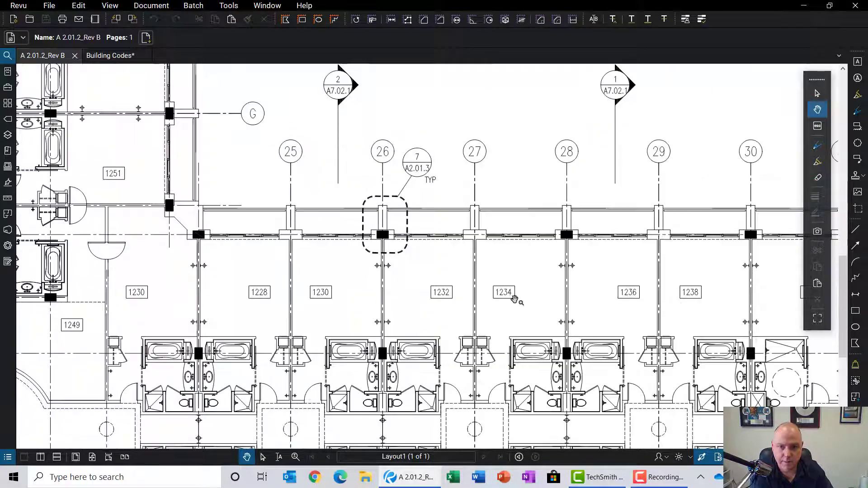
{"action": "left_click_drag", "start_coordinate": [515, 300], "coordinate": [491, 236]}
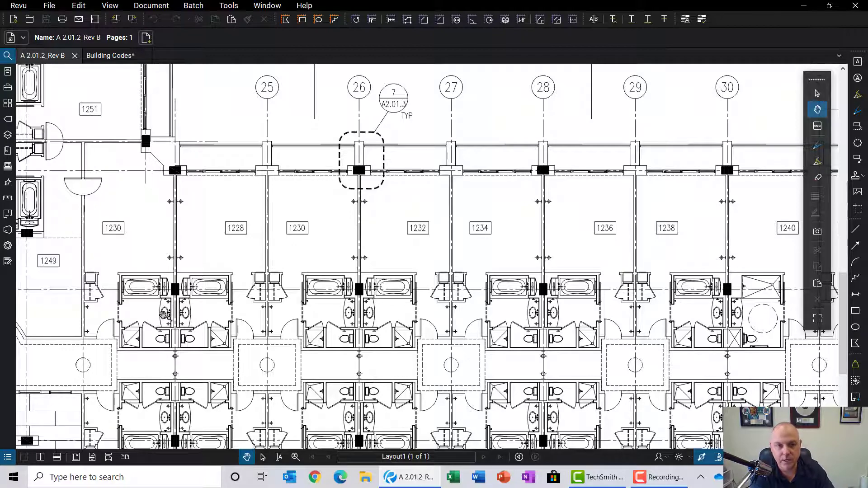
{"action": "scroll", "coordinate": [424, 326], "scroll_direction": "up", "scroll_amount": 3}
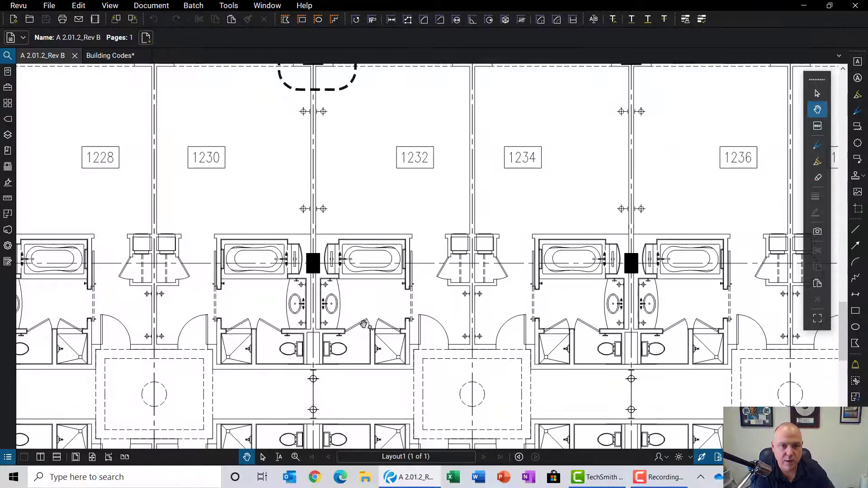
{"action": "scroll", "coordinate": [512, 261], "scroll_direction": "down", "scroll_amount": 3}
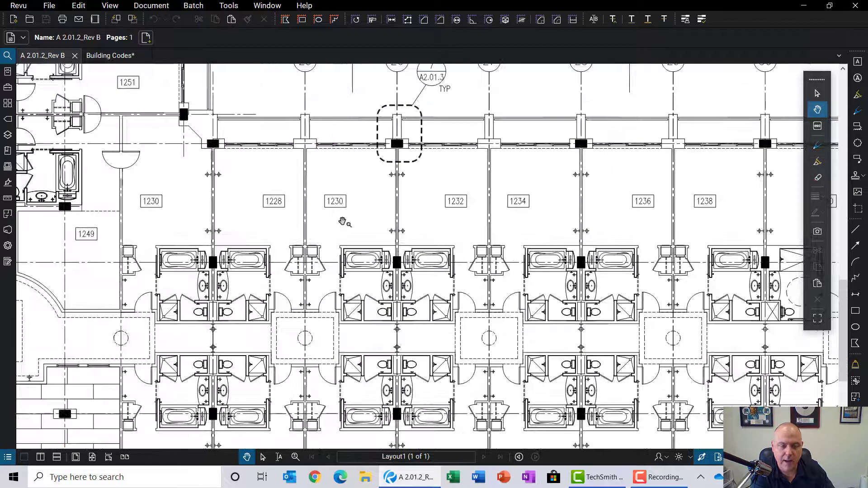
{"action": "mouse_move", "coordinate": [342, 221]}
{"action": "left_mouse_down"}
{"action": "mouse_move", "coordinate": [405, 214]}
{"action": "mouse_move", "coordinate": [409, 197]}
{"action": "left_mouse_up"}
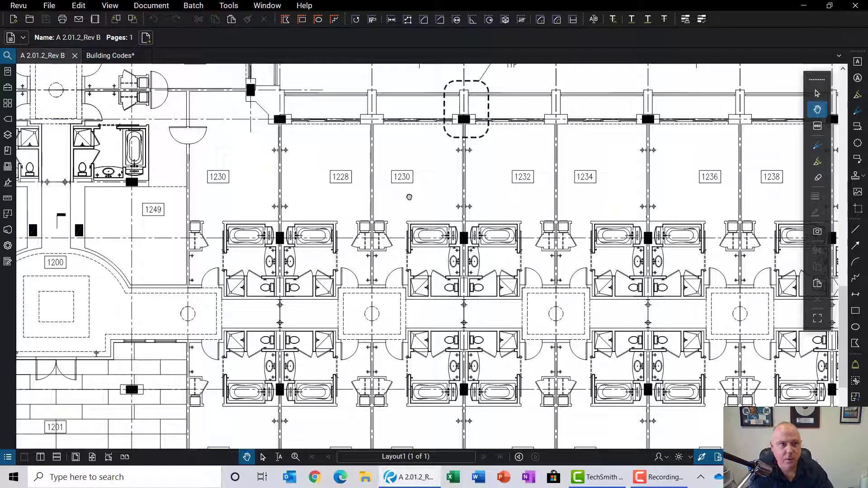
{"action": "left_click", "coordinate": [7, 56]}
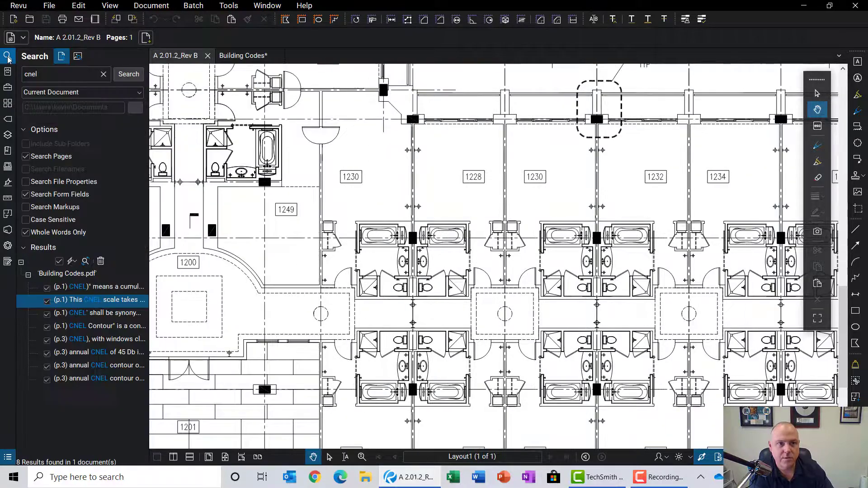
- Put the Search panel in Visual mode and zoom in close on a pair of bathroom sinks
{"action": "left_click", "coordinate": [78, 56]}
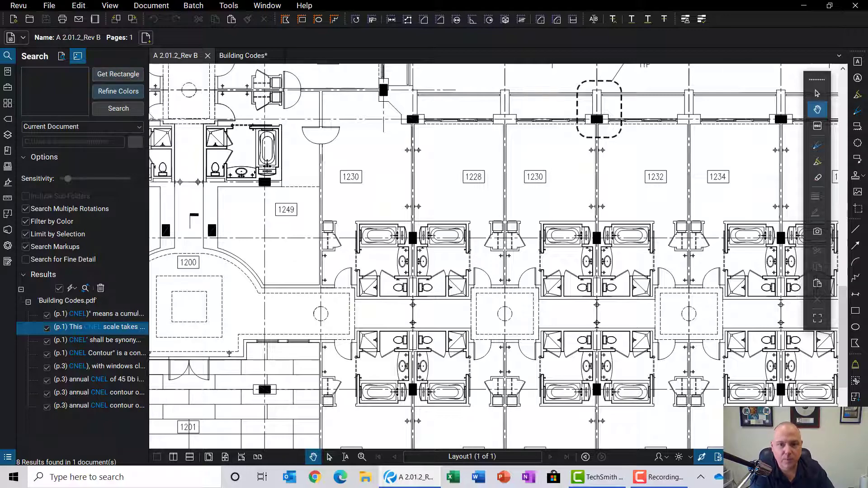
{"action": "scroll", "coordinate": [461, 286], "scroll_direction": "up", "scroll_amount": 5}
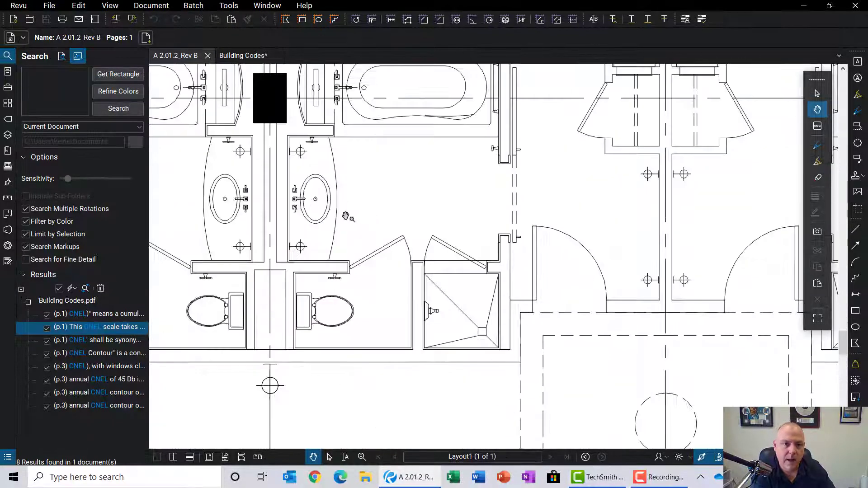
{"action": "scroll", "coordinate": [335, 217], "scroll_direction": "up", "scroll_amount": 5}
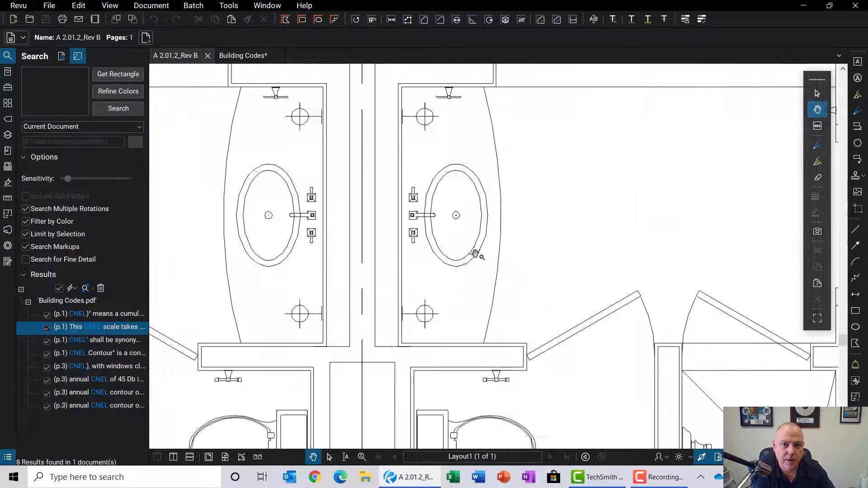
{"action": "scroll", "coordinate": [475, 254], "scroll_direction": "up", "scroll_amount": 4}
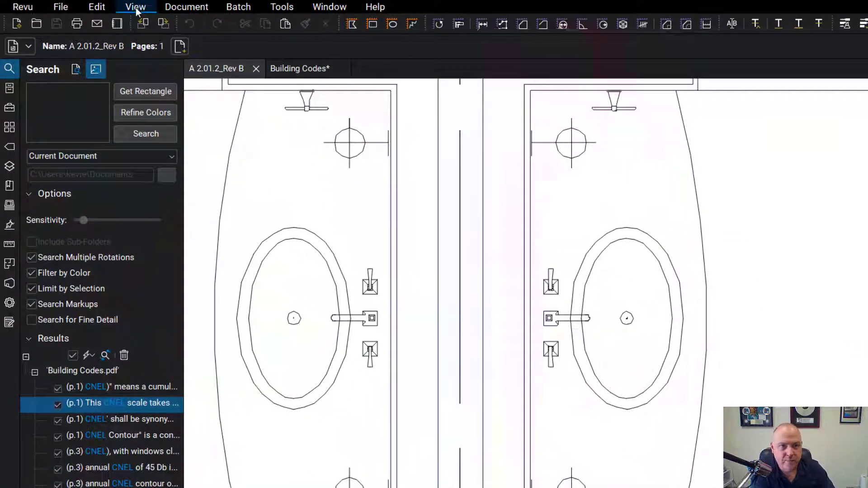
{"action": "left_click", "coordinate": [136, 9]}
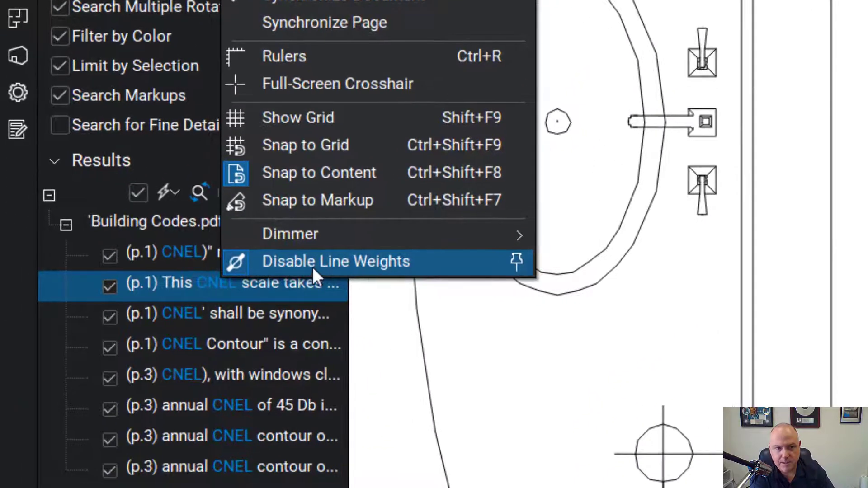
{"action": "left_click", "coordinate": [355, 262]}
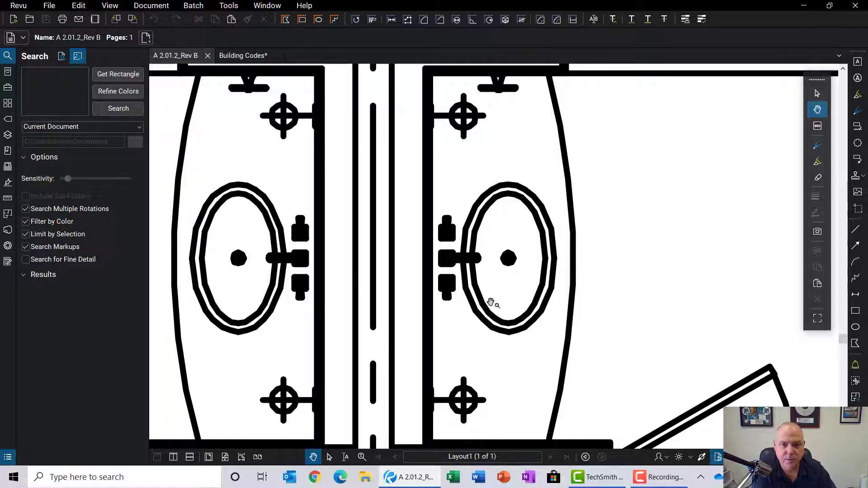
{"action": "scroll", "coordinate": [490, 300], "scroll_direction": "up", "scroll_amount": 5}
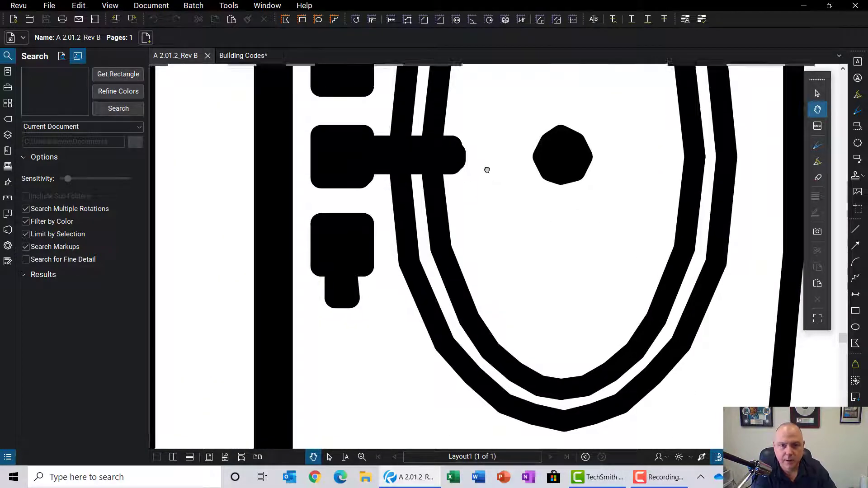
{"action": "scroll", "coordinate": [502, 231], "scroll_direction": "down", "scroll_amount": 3}
{"action": "scroll", "coordinate": [509, 233], "scroll_direction": "down", "scroll_amount": 4}
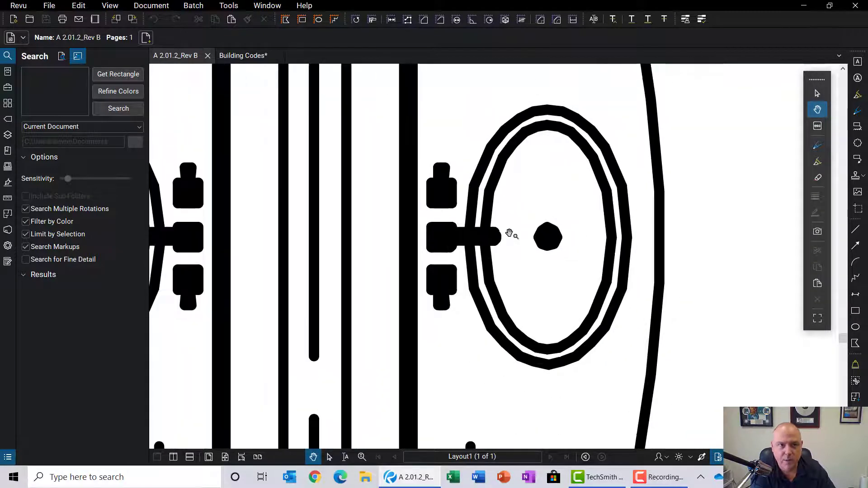
{"action": "left_click", "coordinate": [110, 5]}
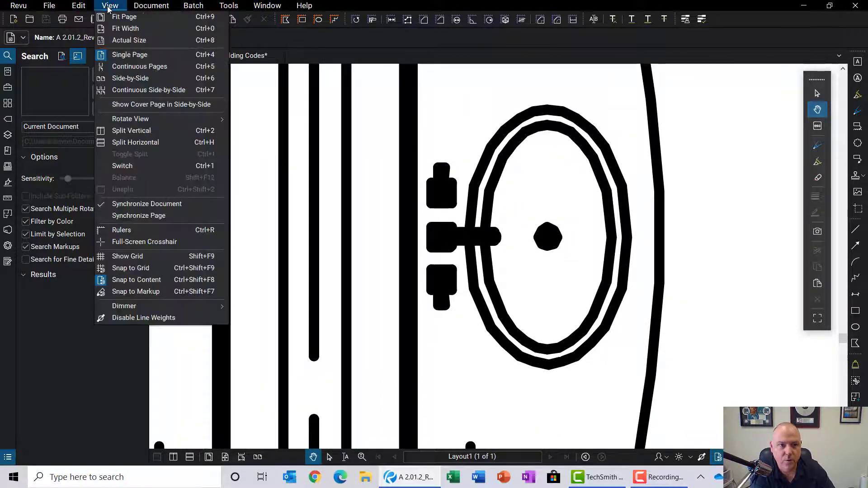
{"action": "left_click", "coordinate": [141, 319]}
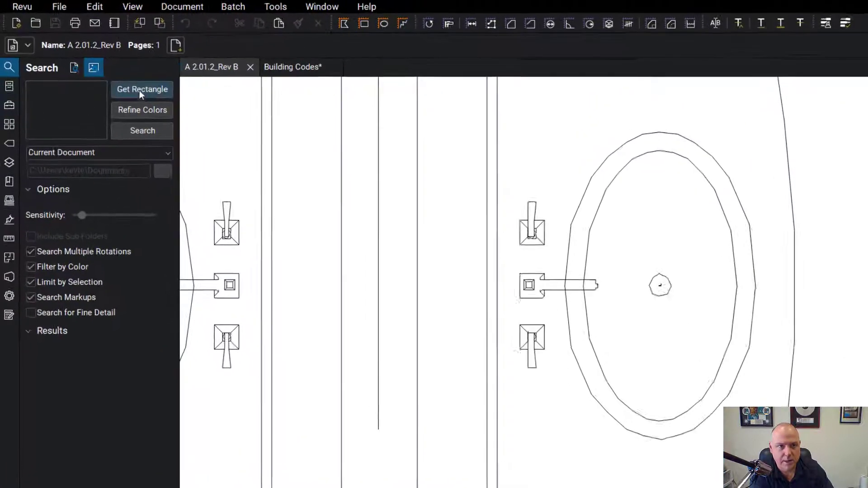
- Capture one sink outline as the sample and run the visual search, finding 36 matches
{"action": "left_click", "coordinate": [144, 92]}
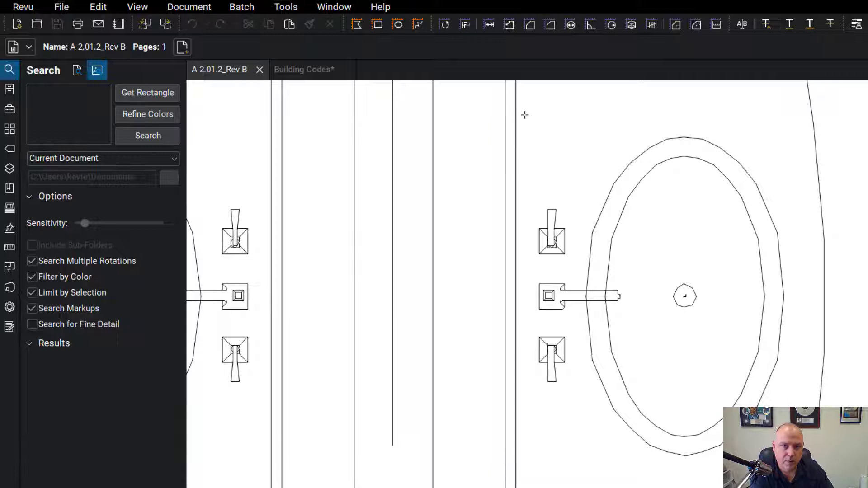
{"action": "mouse_move", "coordinate": [523, 114]}
{"action": "left_mouse_down"}
{"action": "mouse_move", "coordinate": [705, 298]}
{"action": "mouse_move", "coordinate": [802, 425]}
{"action": "mouse_move", "coordinate": [794, 476]}
{"action": "left_mouse_up"}
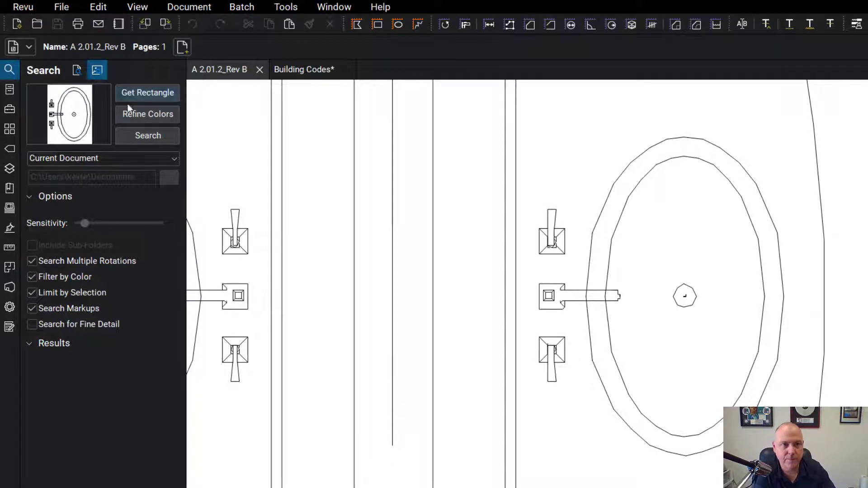
{"action": "left_click", "coordinate": [144, 139]}
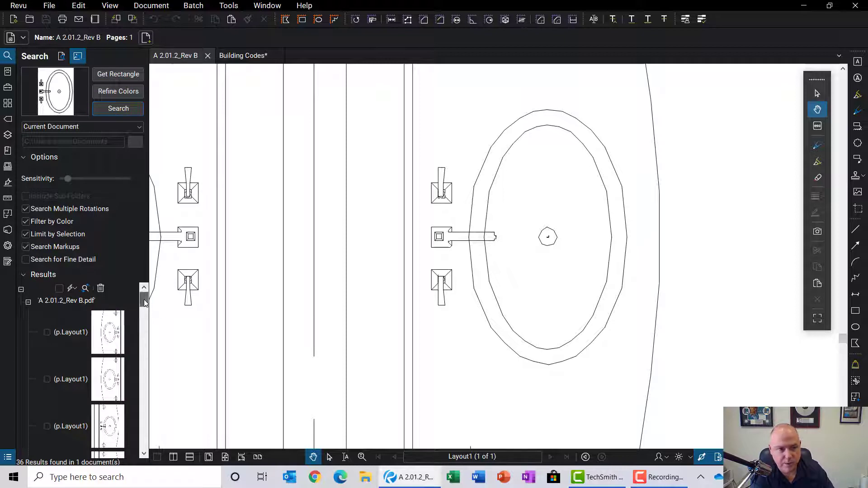
- Scroll through the 36 sink result thumbnails and back to the top
{"action": "left_click_drag", "start_coordinate": [144, 304], "coordinate": [141, 389]}
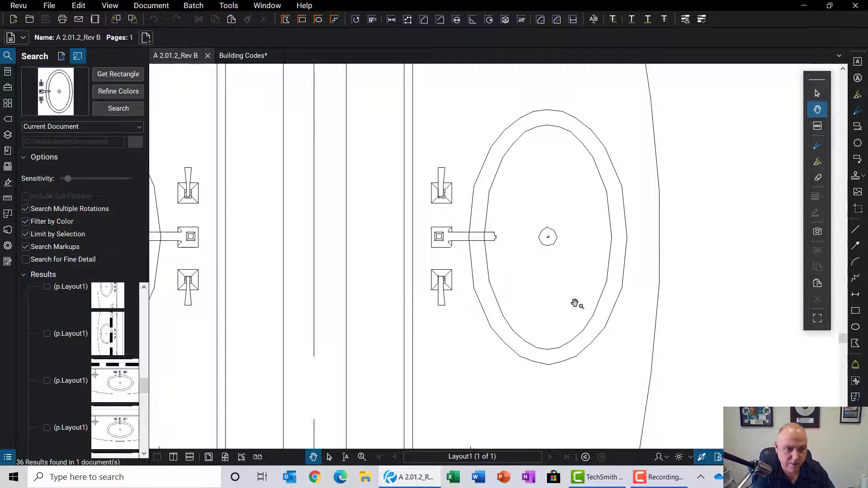
{"action": "left_click_drag", "start_coordinate": [144, 390], "coordinate": [144, 296]}
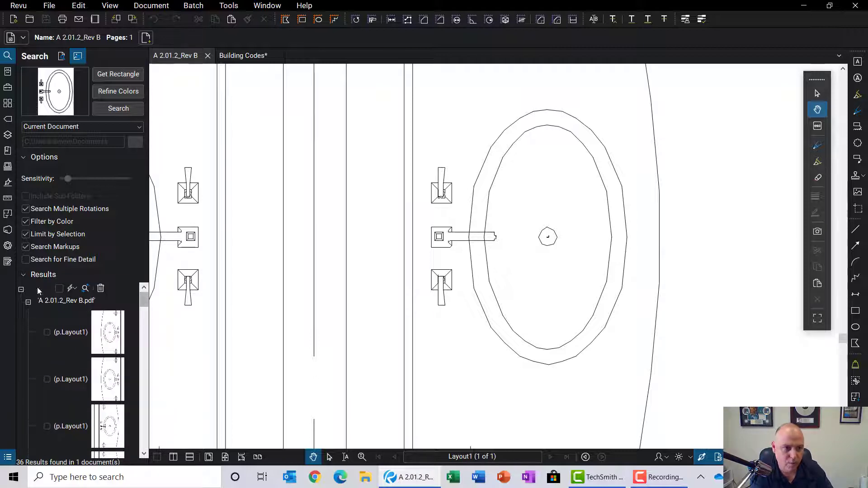
- Check the sink matches and apply Highlight Checked to mark them yellow on the plan
{"action": "left_click", "coordinate": [48, 332]}
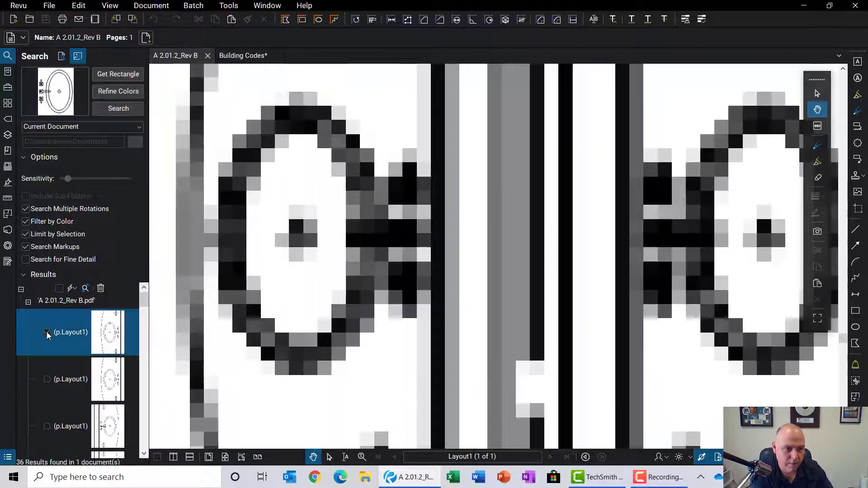
{"action": "left_click", "coordinate": [47, 379]}
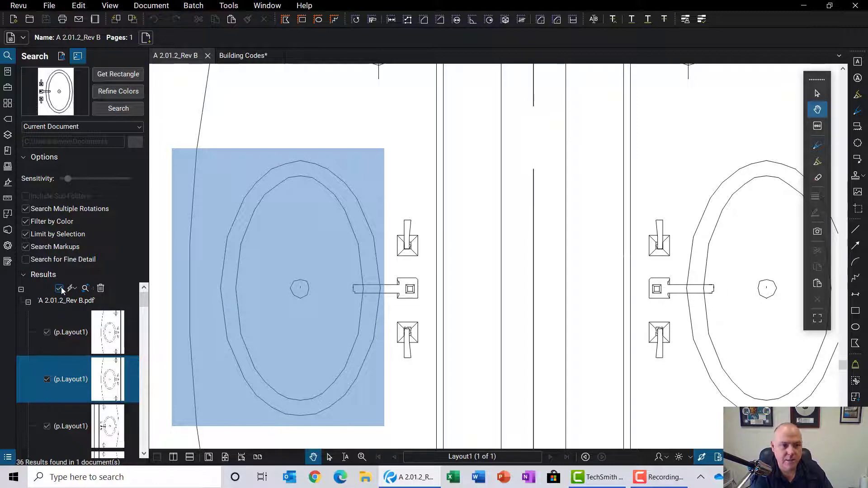
{"action": "left_click", "coordinate": [72, 289]}
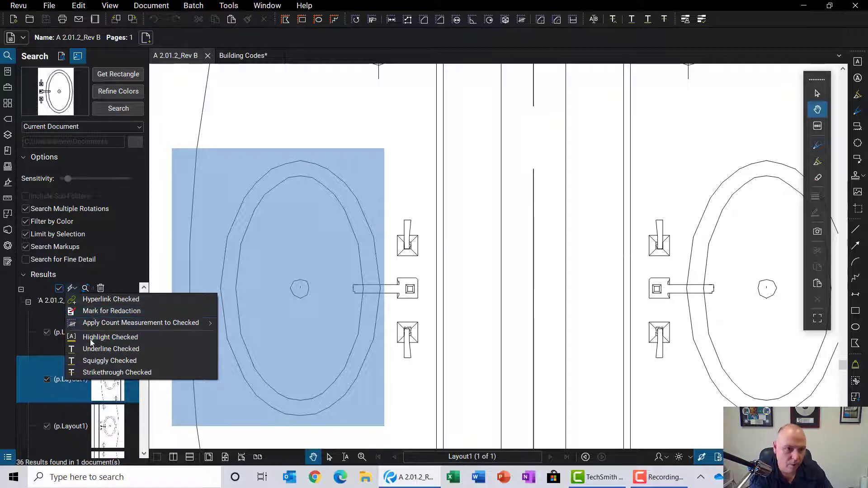
{"action": "left_click", "coordinate": [91, 343]}
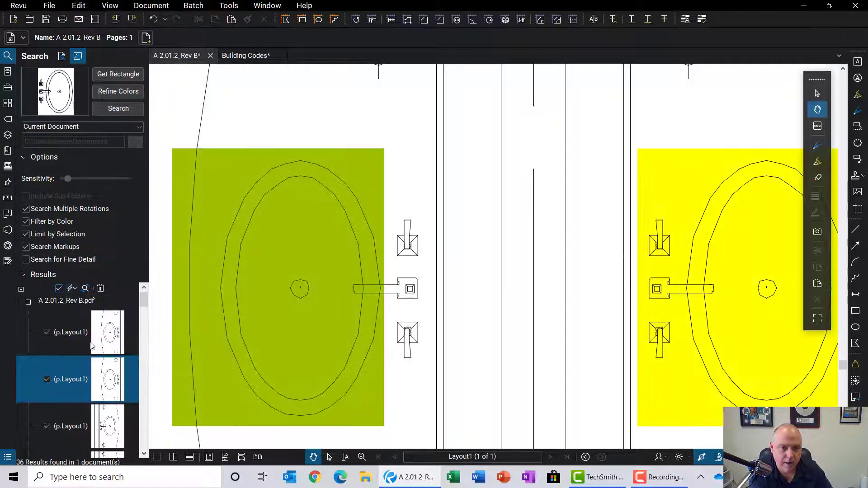
{"action": "scroll", "coordinate": [434, 302], "scroll_direction": "down", "scroll_amount": 5}
{"action": "scroll", "coordinate": [442, 305], "scroll_direction": "down", "scroll_amount": 2}
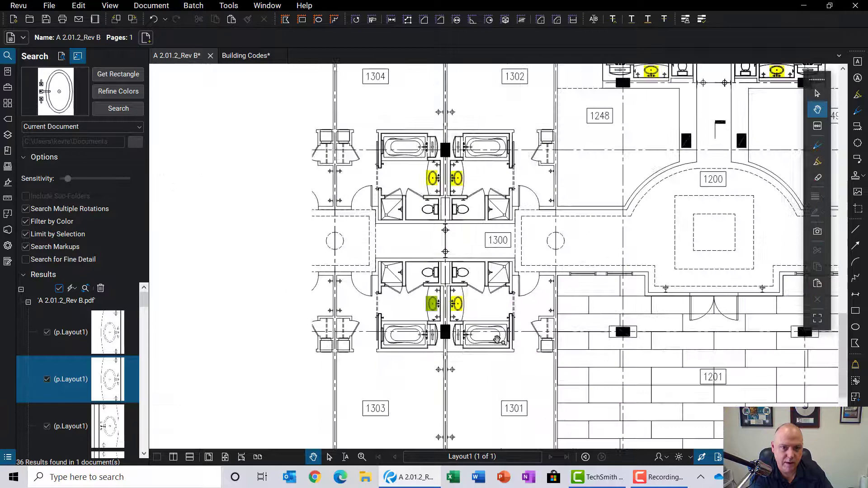
{"action": "scroll", "coordinate": [470, 343], "scroll_direction": "up", "scroll_amount": 6}
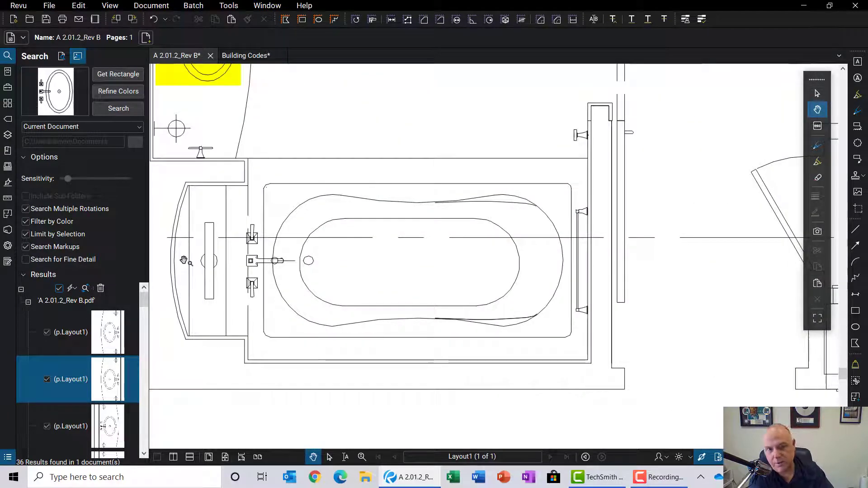
{"action": "left_click", "coordinate": [72, 289]}
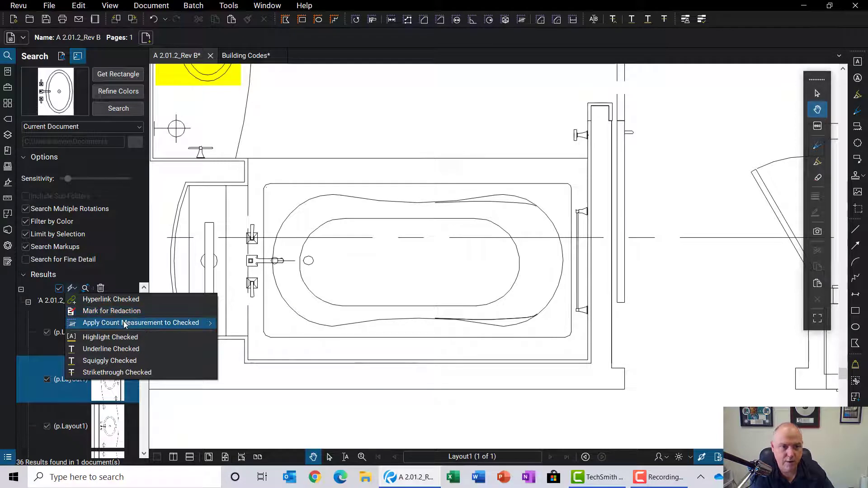
- Apply a checkmark count measurement to the checked sinks and pan around rooms 1228–1235 to review
{"action": "mouse_move", "coordinate": [128, 324]}
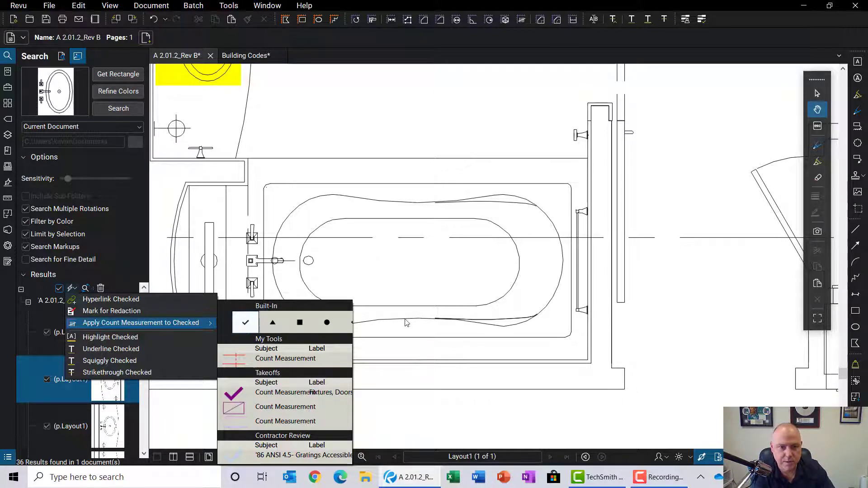
{"action": "scroll", "coordinate": [393, 306], "scroll_direction": "down", "scroll_amount": 2}
{"action": "scroll", "coordinate": [393, 306], "scroll_direction": "down", "scroll_amount": 1}
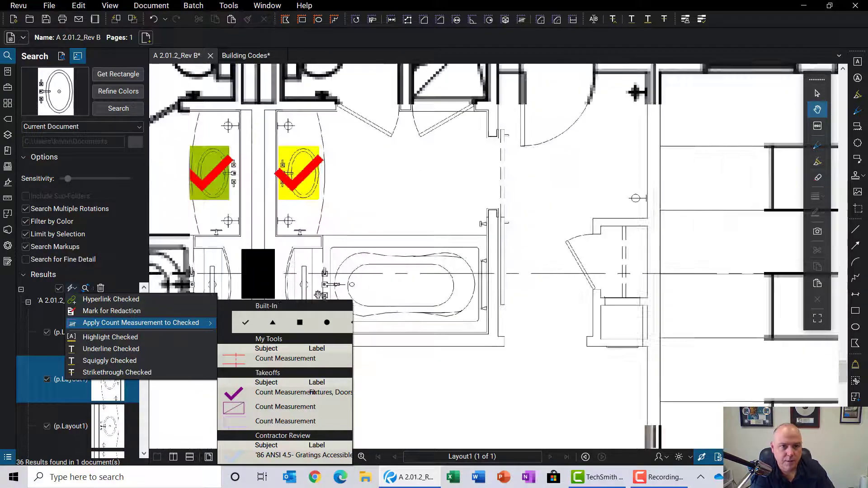
{"action": "left_click", "coordinate": [406, 255]}
{"action": "scroll", "coordinate": [425, 258], "scroll_direction": "down", "scroll_amount": 1}
{"action": "scroll", "coordinate": [425, 190], "scroll_direction": "down", "scroll_amount": 2}
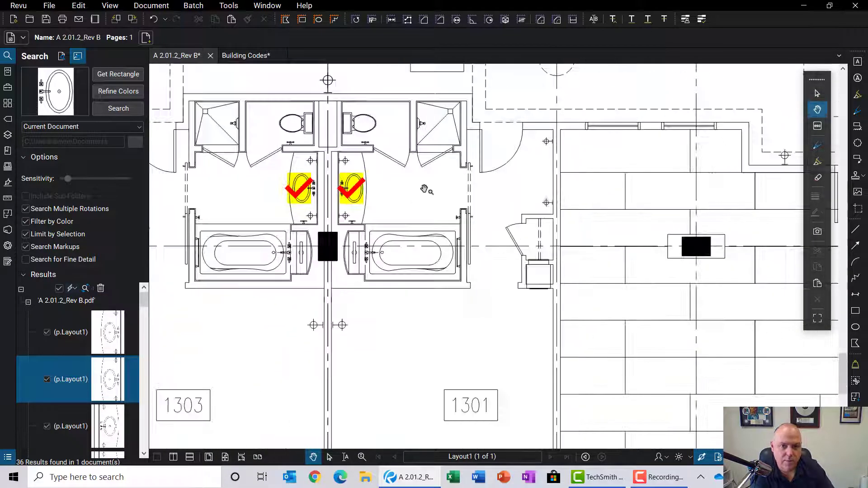
{"action": "left_click_drag", "start_coordinate": [422, 161], "coordinate": [538, 306]}
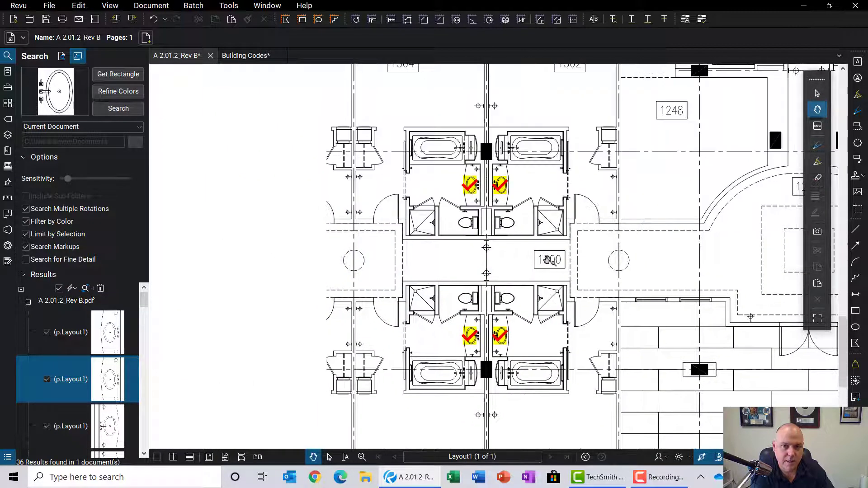
{"action": "scroll", "coordinate": [548, 258], "scroll_direction": "down", "scroll_amount": 3}
{"action": "left_click_drag", "start_coordinate": [571, 226], "coordinate": [339, 210]}
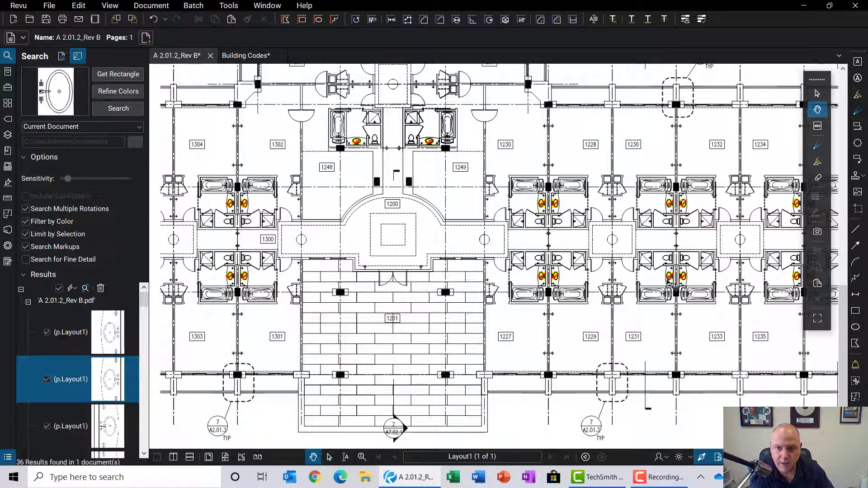
{"action": "scroll", "coordinate": [607, 329], "scroll_direction": "up", "scroll_amount": 2}
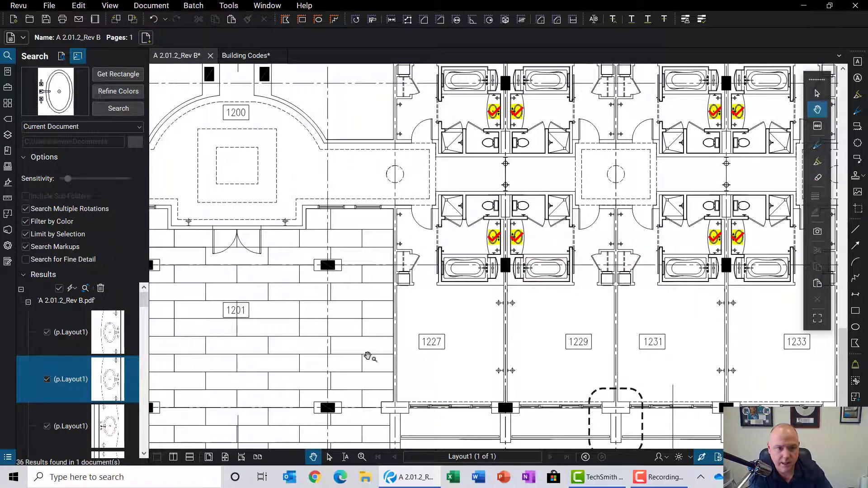
- Show the Markups List and select the Count Measurement entry showing 36 sinks
{"action": "left_click", "coordinate": [8, 458]}
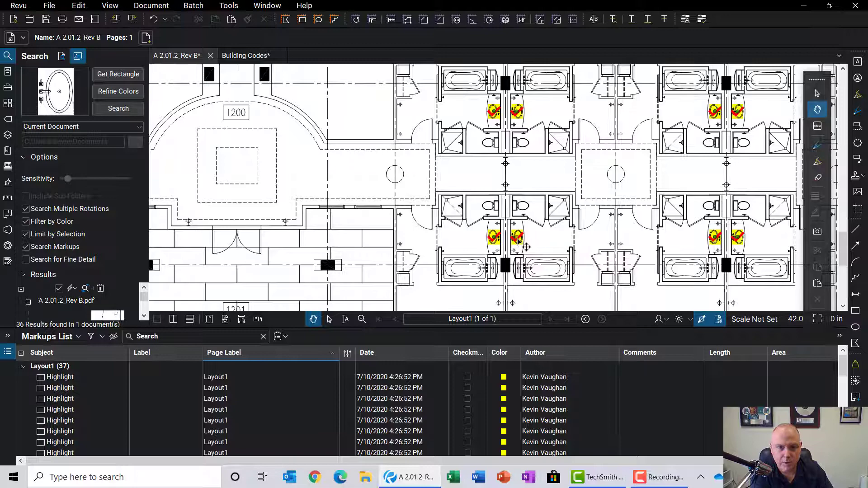
{"action": "left_click", "coordinate": [525, 247]}
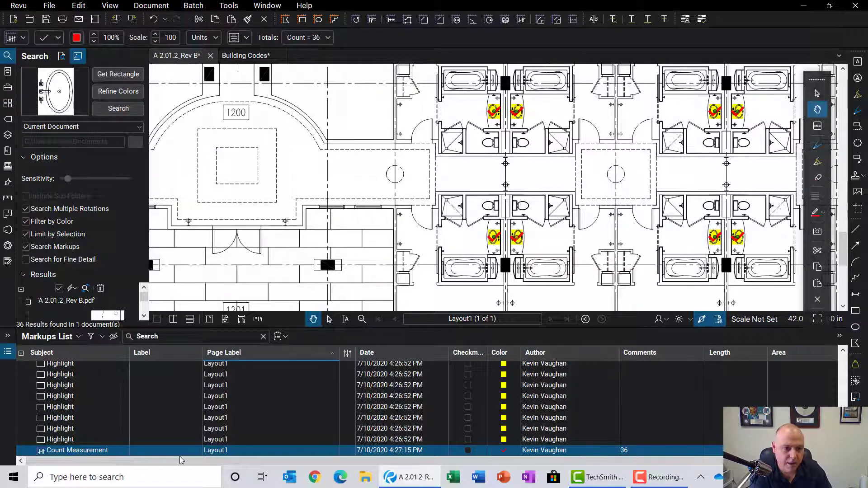